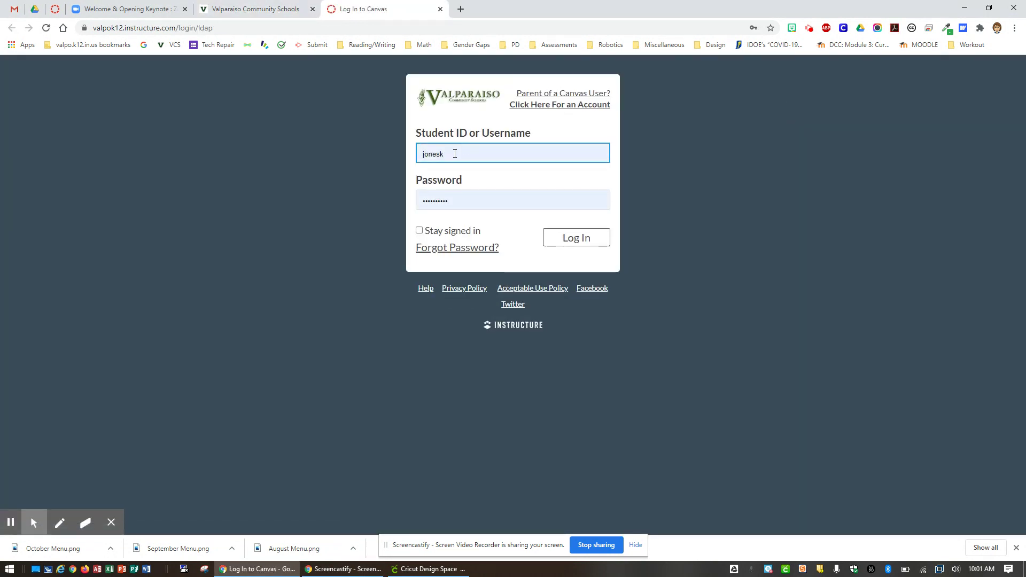
Step: Clear the autofilled username and password from the Canvas login form
left_click_drag(455, 154, 408, 154)
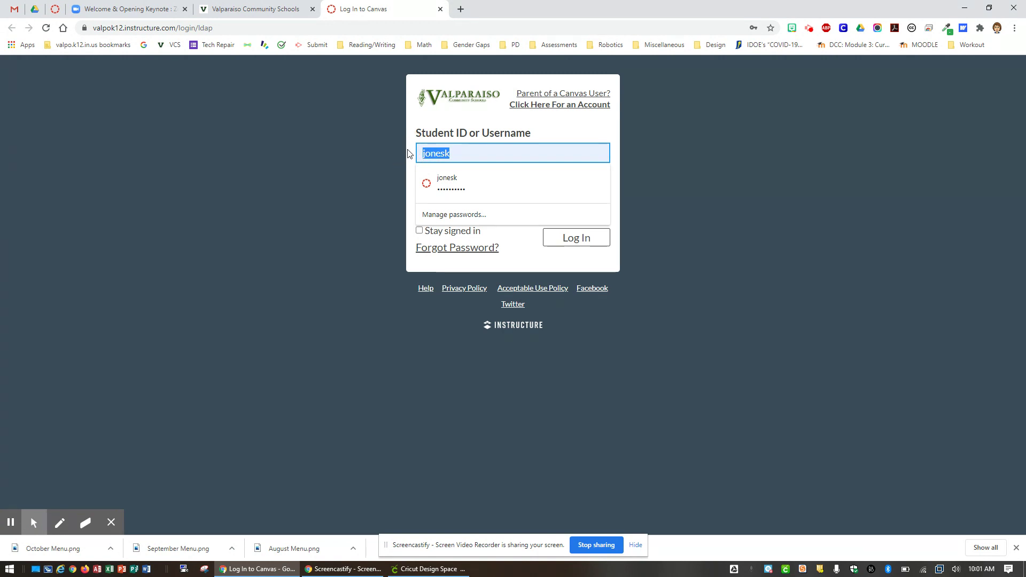
key("BackSpace")
left_click(359, 210)
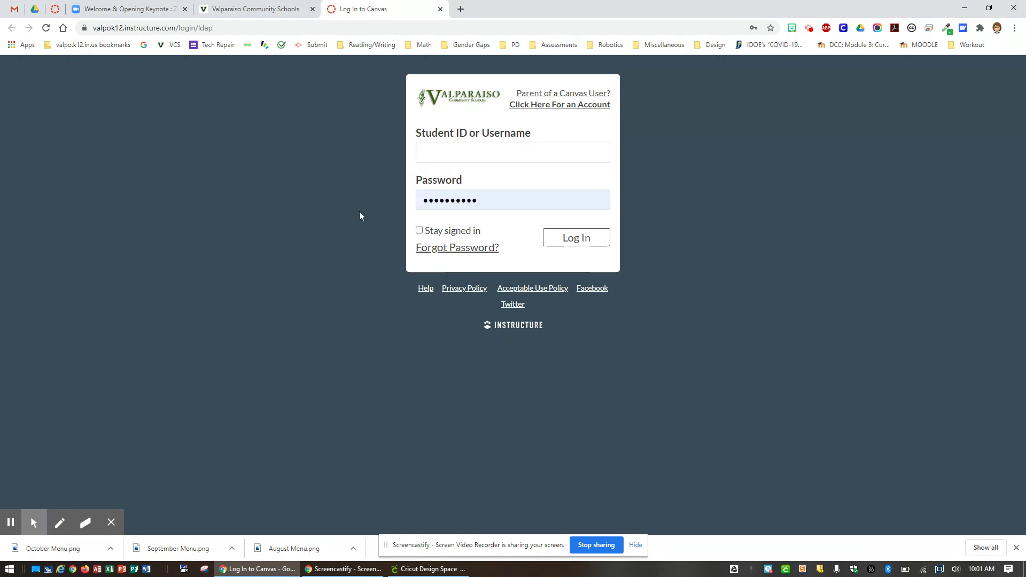
left_click_drag(477, 205, 401, 201)
key("BackSpace")
Step: Log in with the student's own ID number and password
left_click(432, 153)
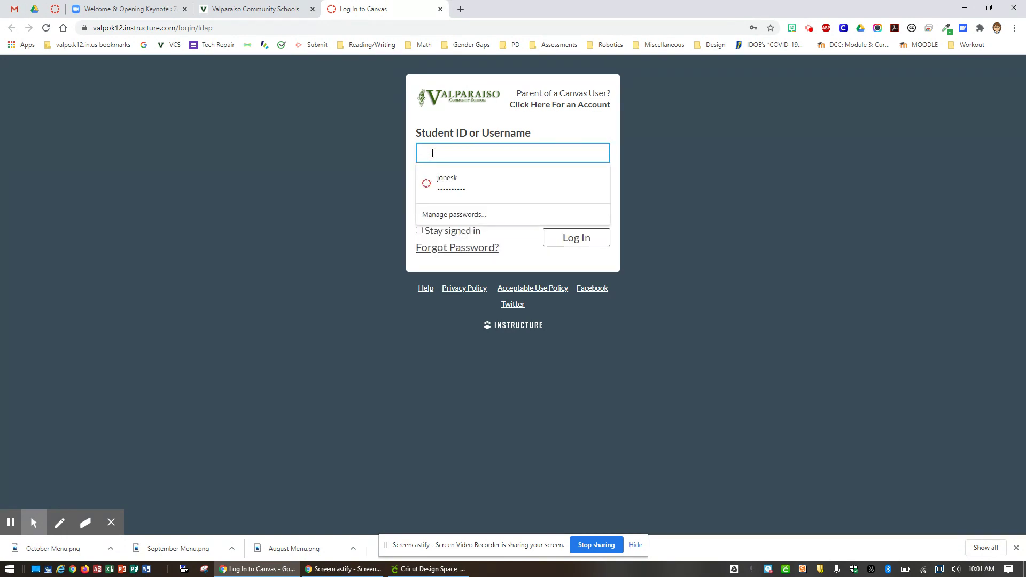
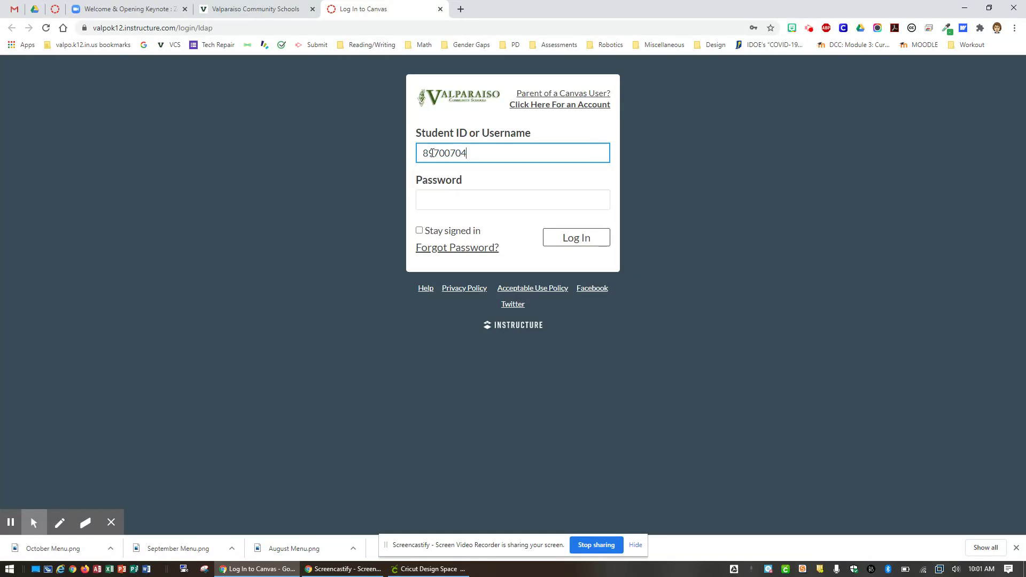
left_click(433, 199)
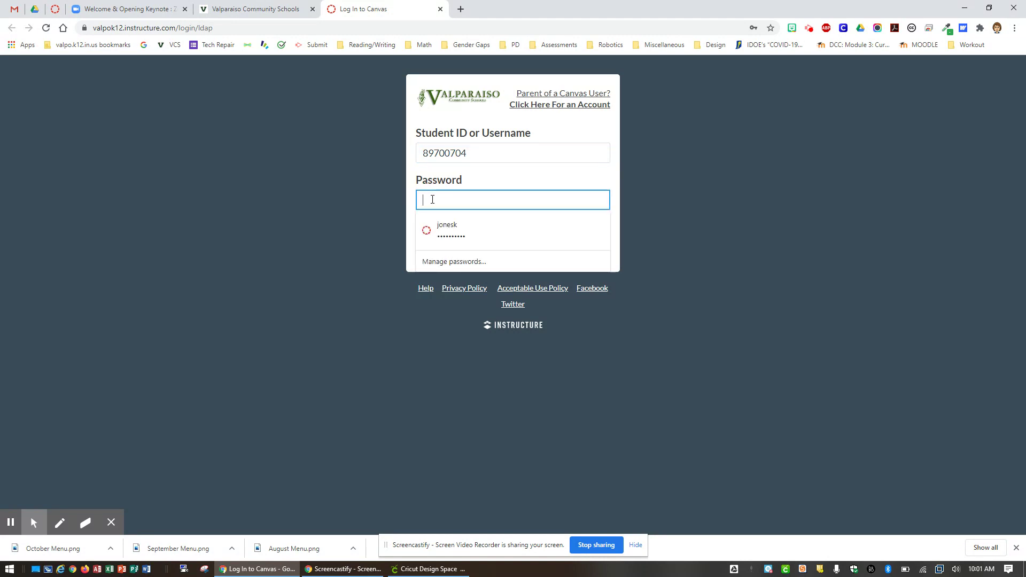
type("*****")
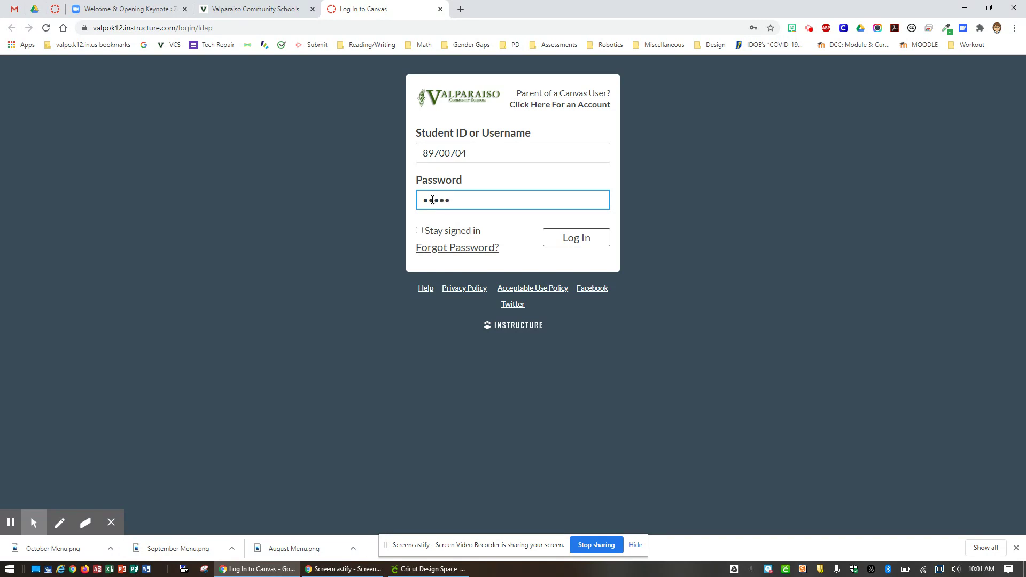
type("***")
left_click(568, 240)
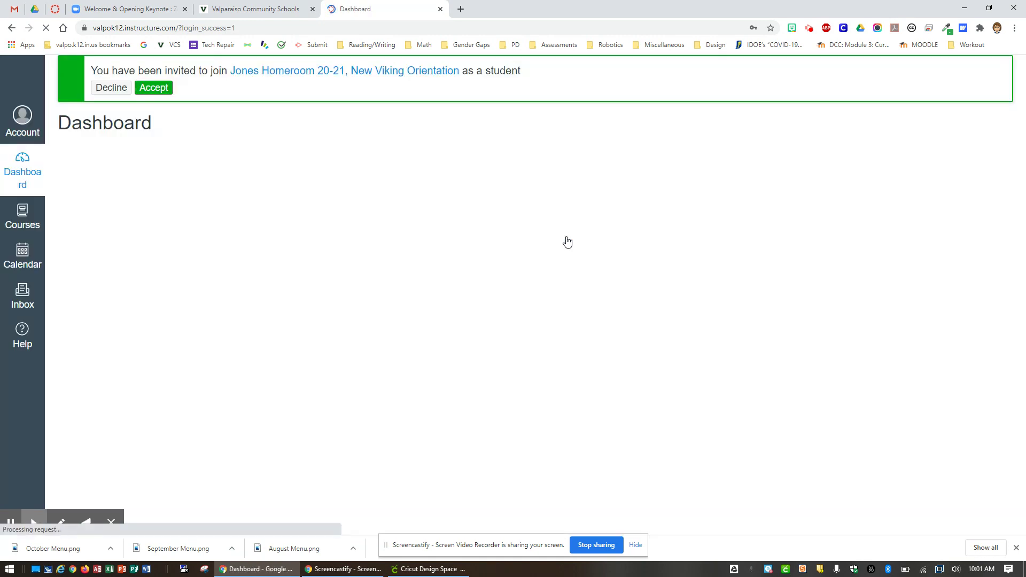
Step: Accept the Jones Homeroom 20-21 invitation, browse the dashboard course cards, and bring up the Courses list
left_click(149, 91)
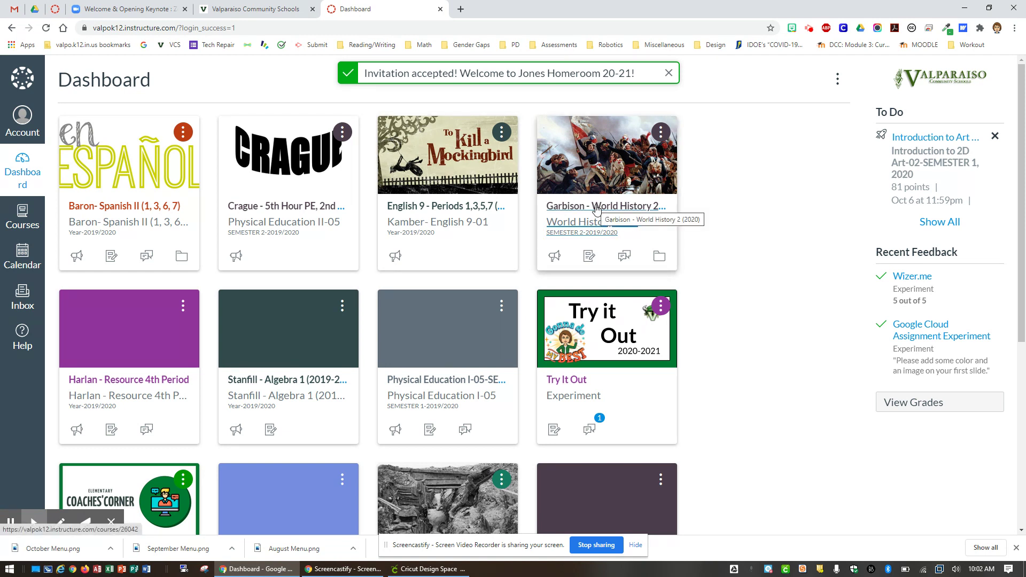
scroll(484, 239, "down", 4)
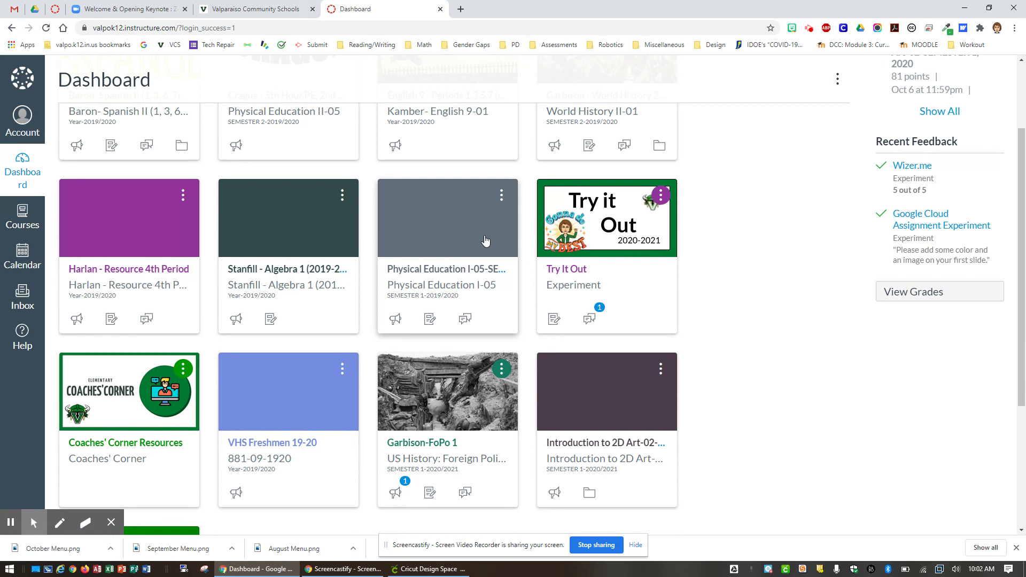
scroll(486, 239, "down", 2)
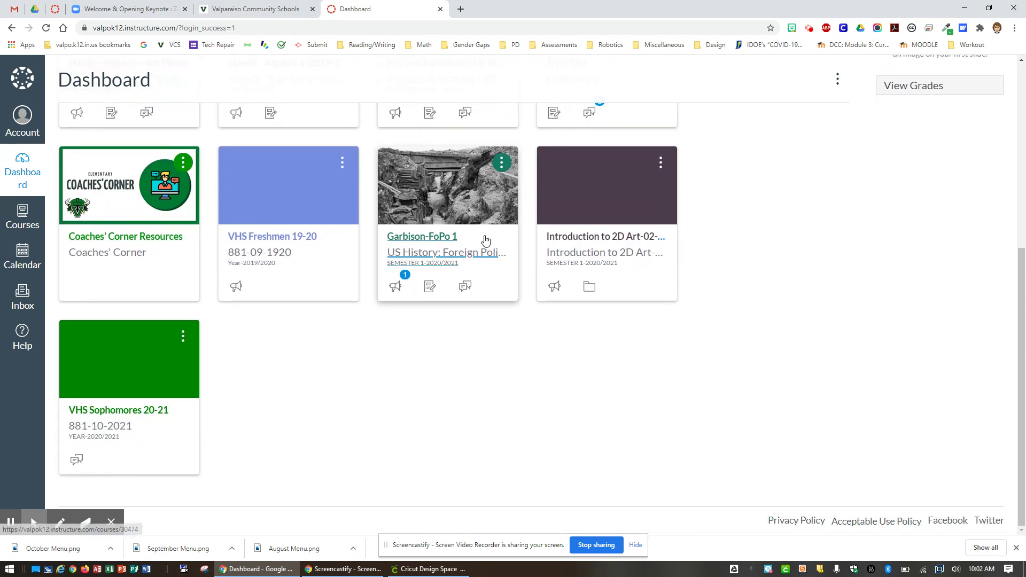
scroll(485, 241, "up", 6)
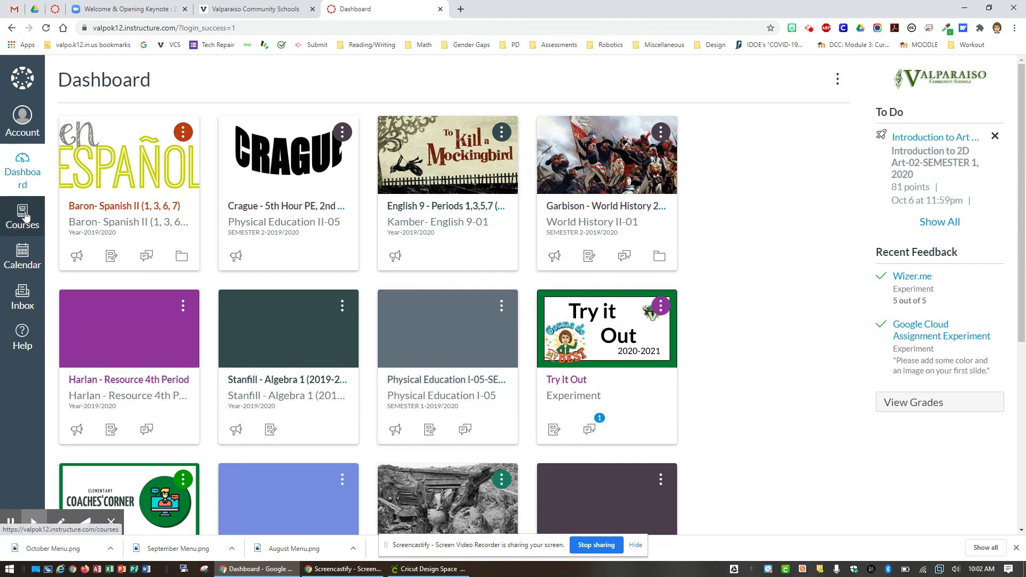
left_click(25, 216)
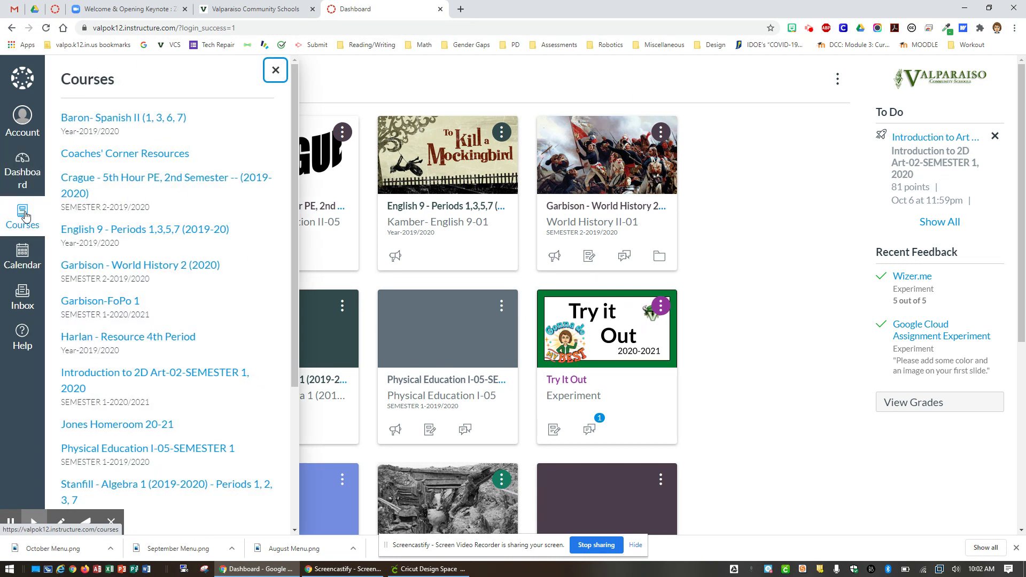
Step: Scroll to the bottom of the Courses flyout and go to All Courses
scroll(119, 171, "down", 1)
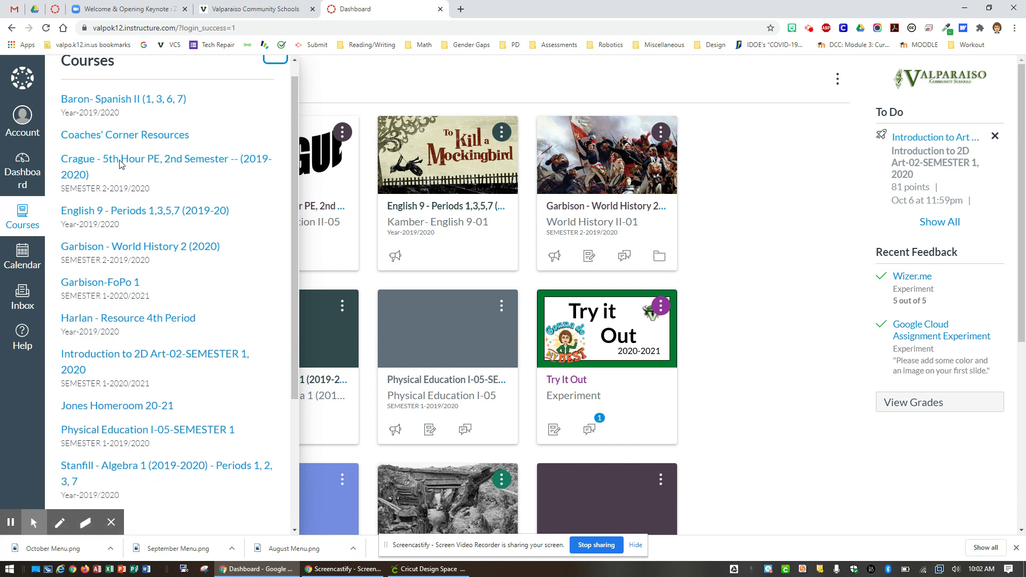
scroll(120, 163, "down", 1)
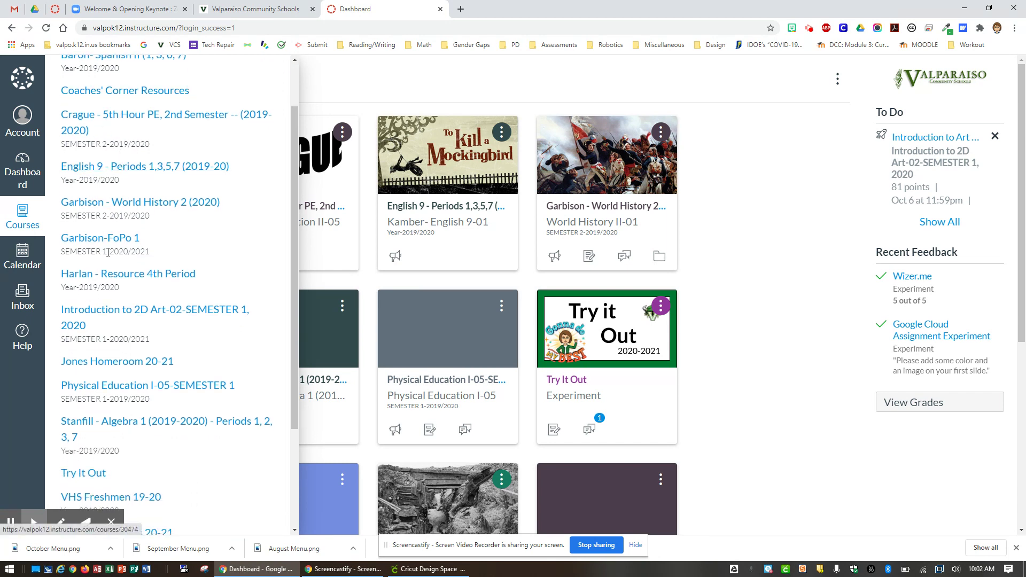
scroll(108, 252, "down", 2)
scroll(108, 252, "down", 2)
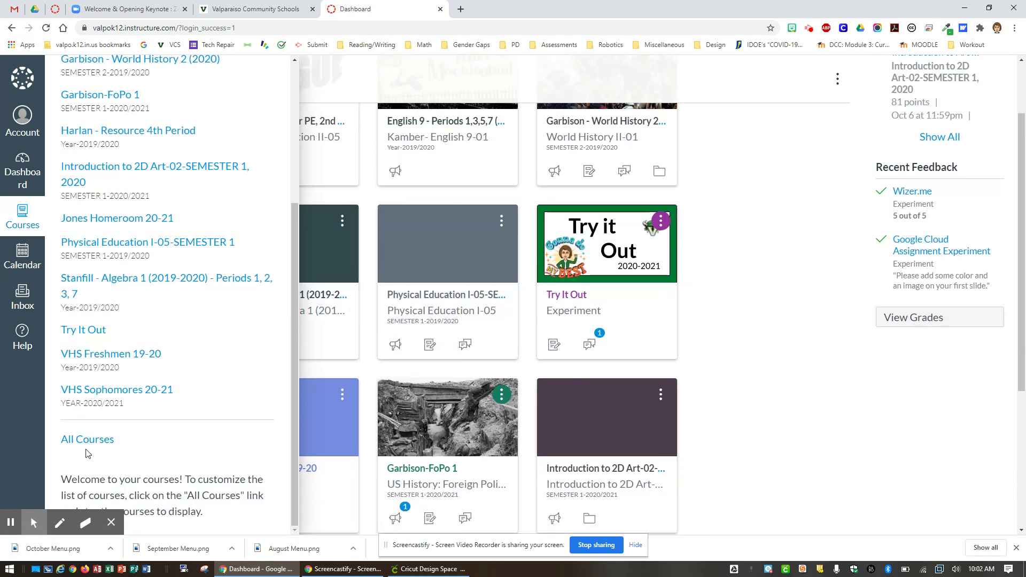
left_click(89, 443)
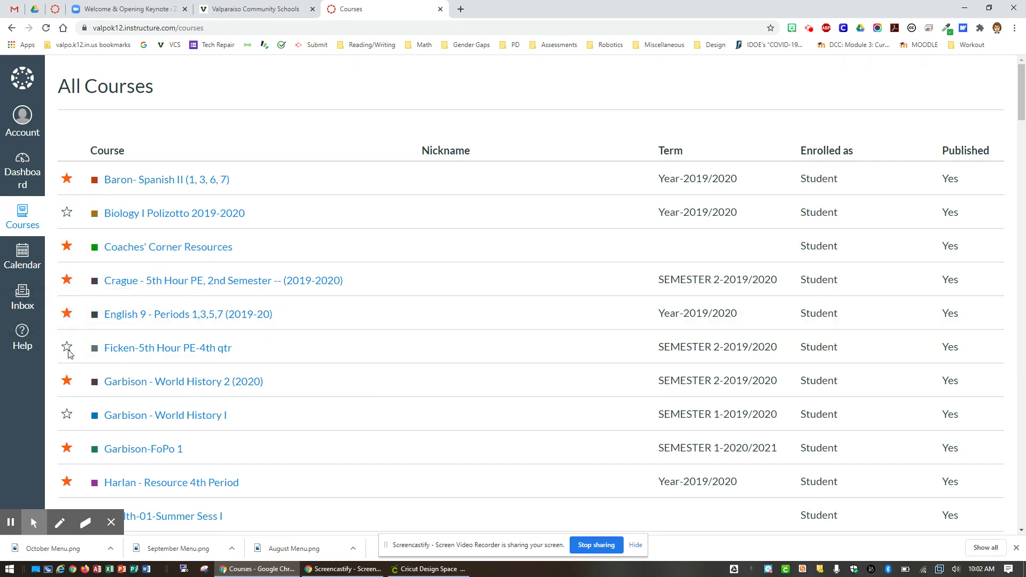
Step: Star Coaches' Corner Resources and Jones Homeroom 20-21, and unstar Crague - 5th Hour PE
left_click(65, 245)
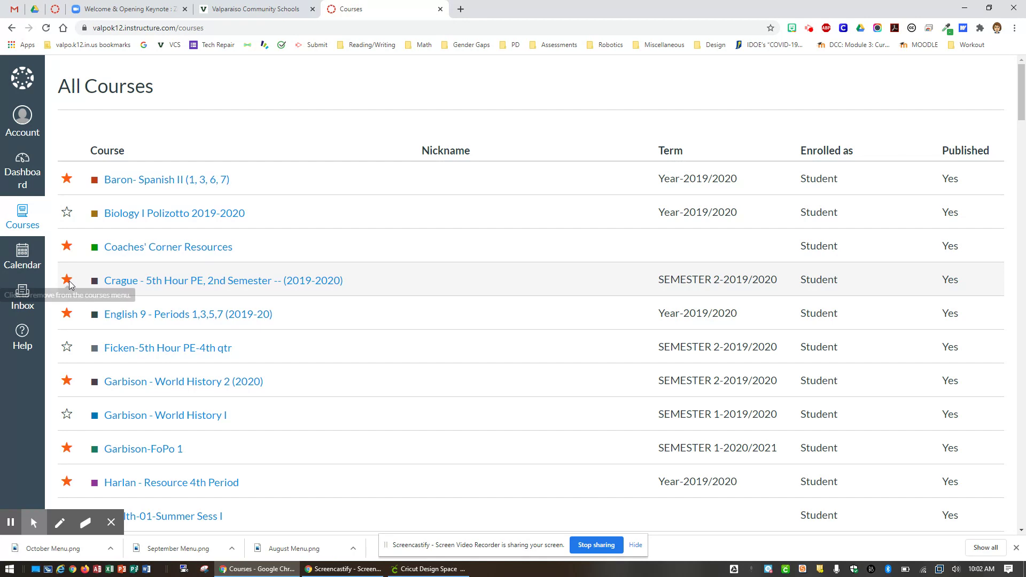
left_click(67, 280)
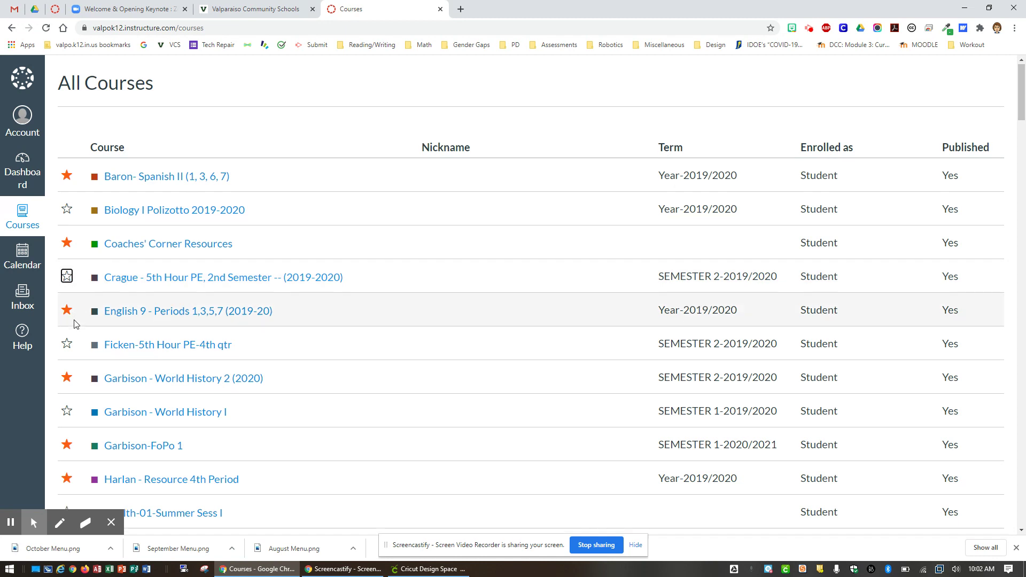
scroll(76, 324, "down", 1)
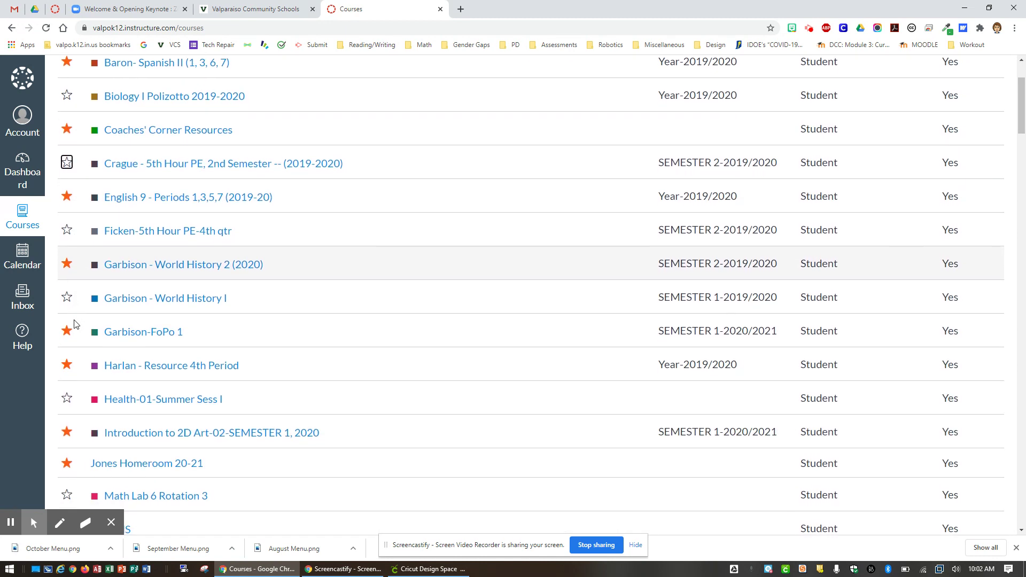
scroll(74, 324, "down", 2)
left_click(67, 396)
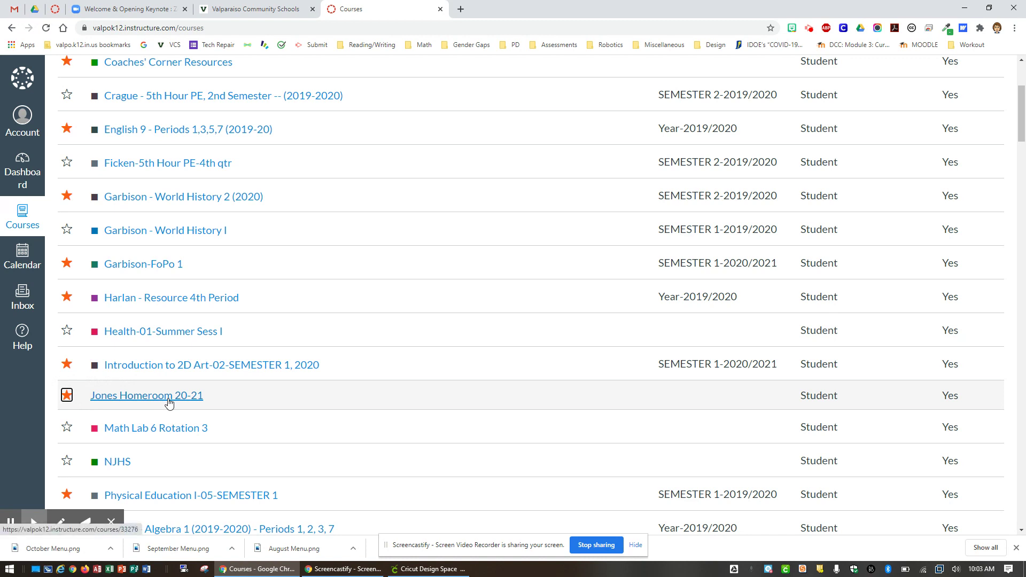
scroll(135, 412, "up", 4)
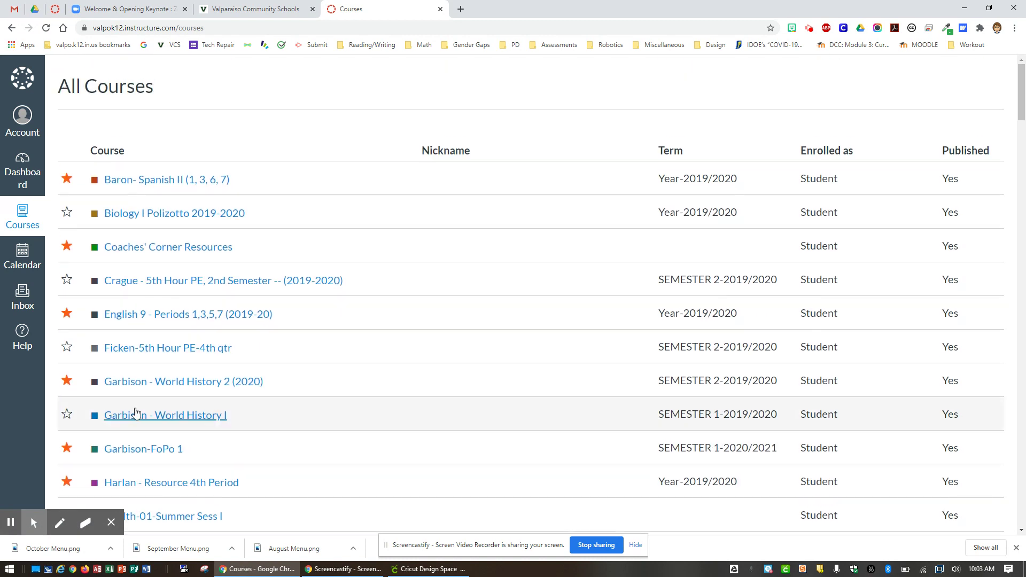
Step: Go back to the Dashboard and scroll down to the new Jones Homeroom 20-21 card
left_click(24, 177)
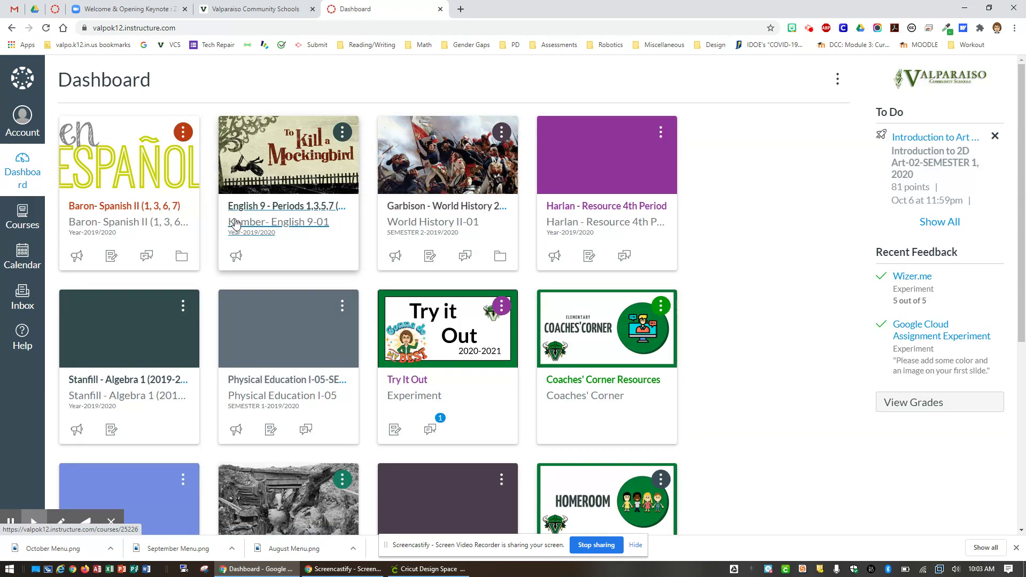
scroll(280, 230, "down", 4)
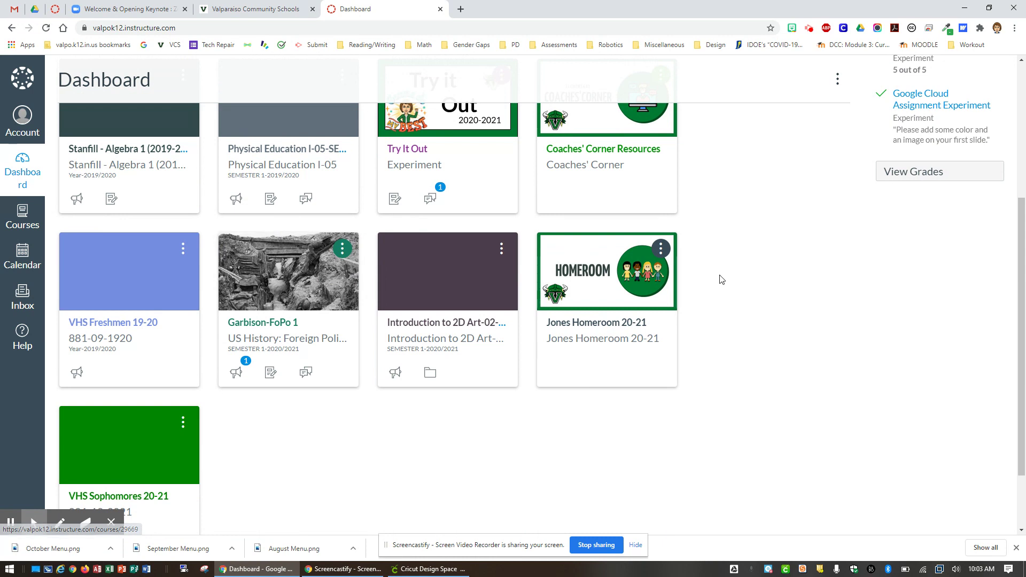